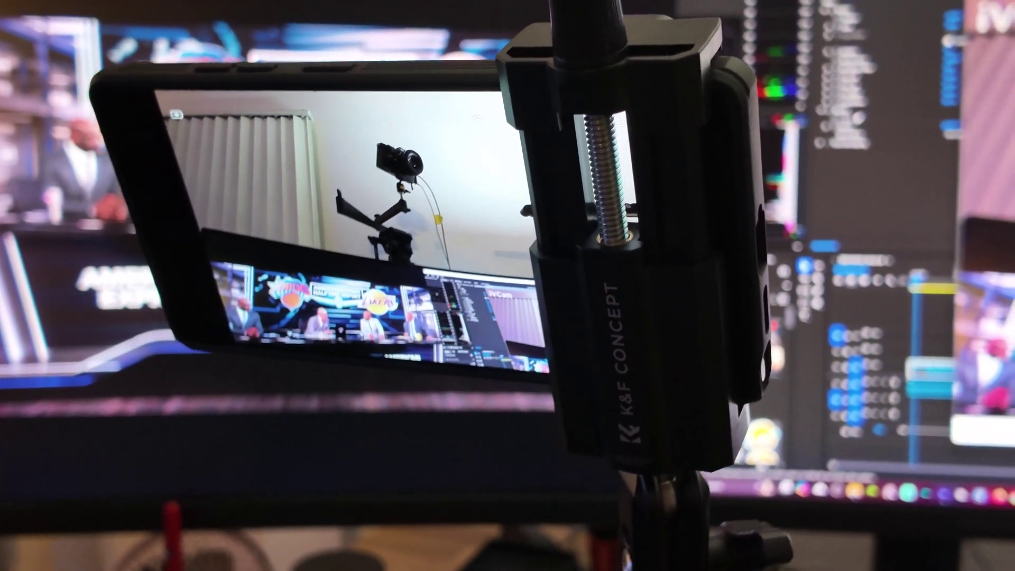
Search Google for ivcam and open the official e2eSoft iVCam page.
text(ic)
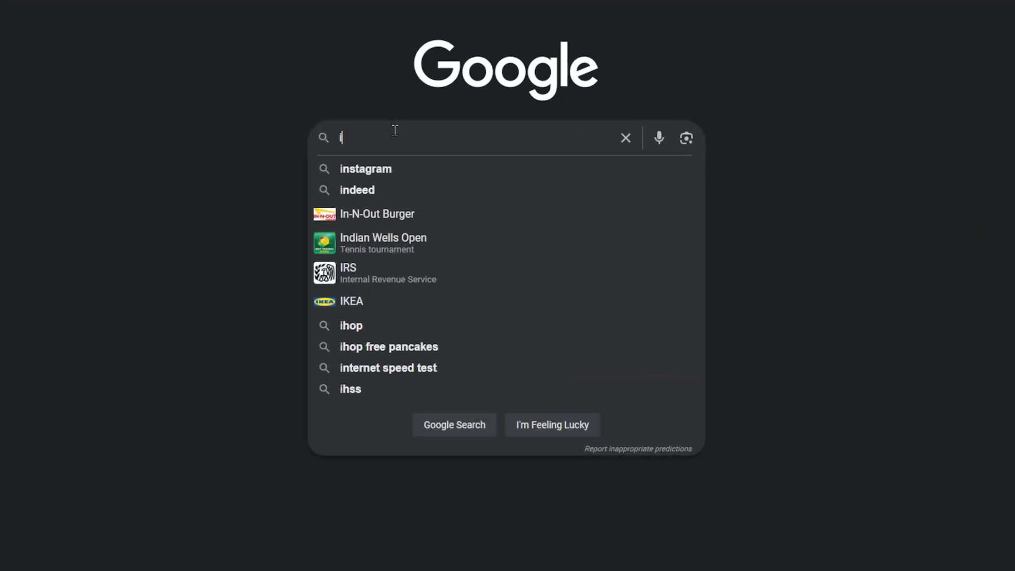
key(BackSpace)
text(vcam)
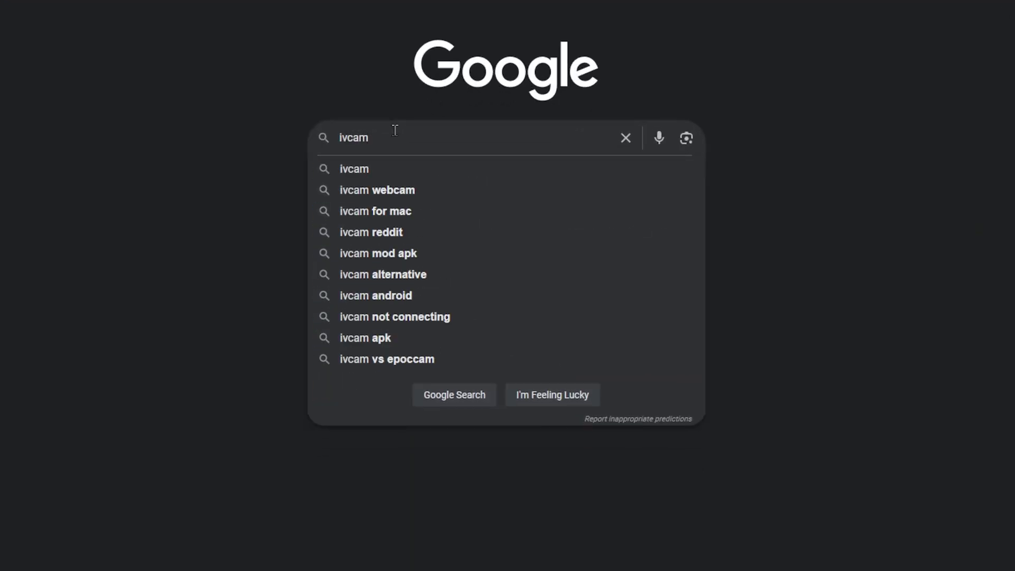
key(Return)
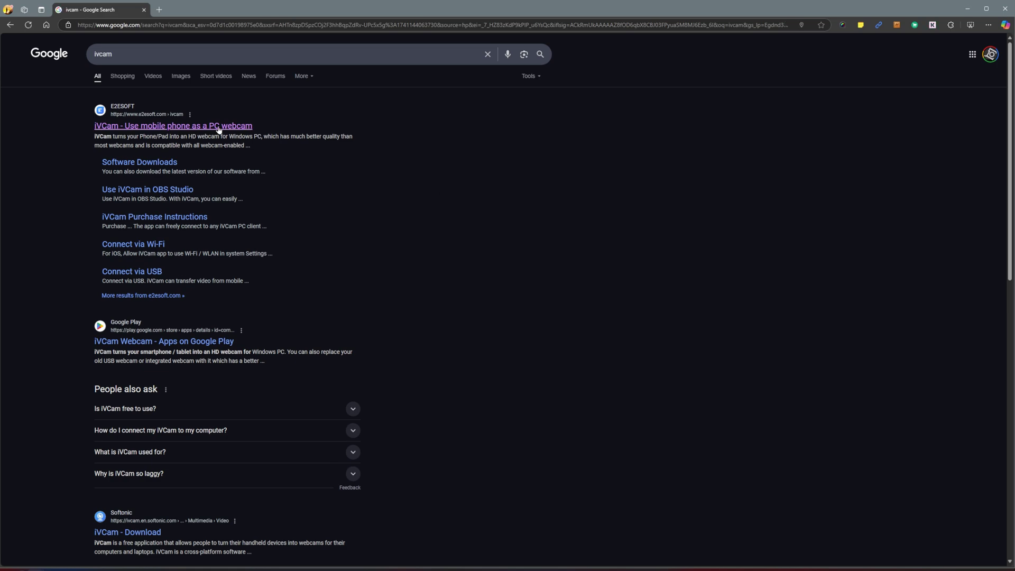
click(206, 125)
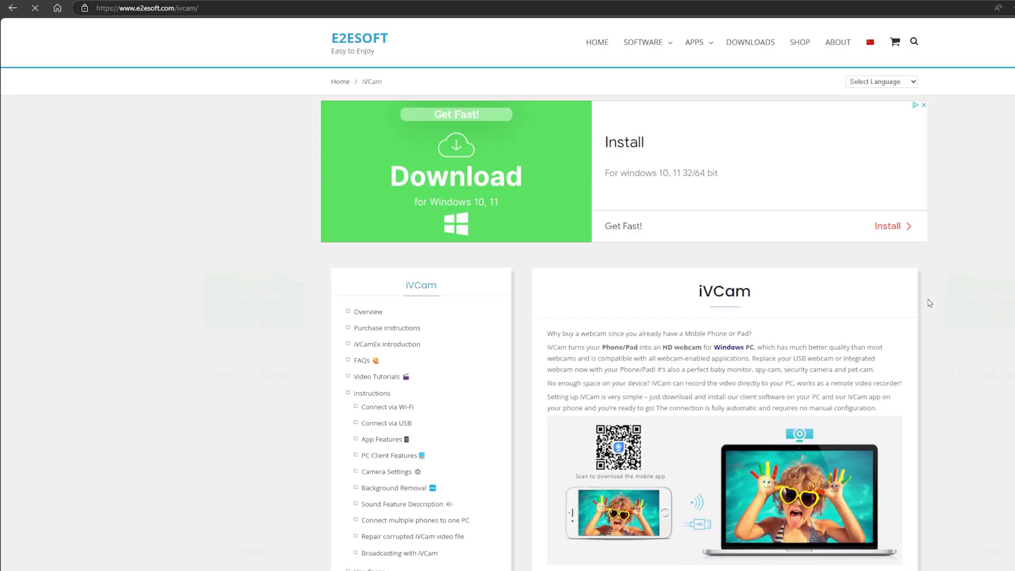
Download the Windows installer iVCam_x64_v7.3.5.exe and launch it.
scroll(930, 303, down, 3)
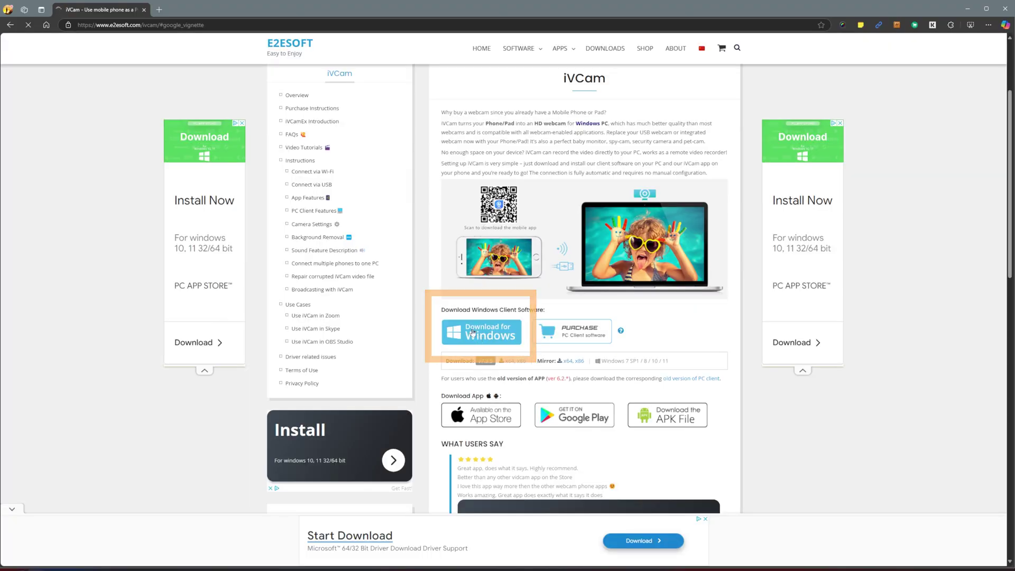
click(475, 336)
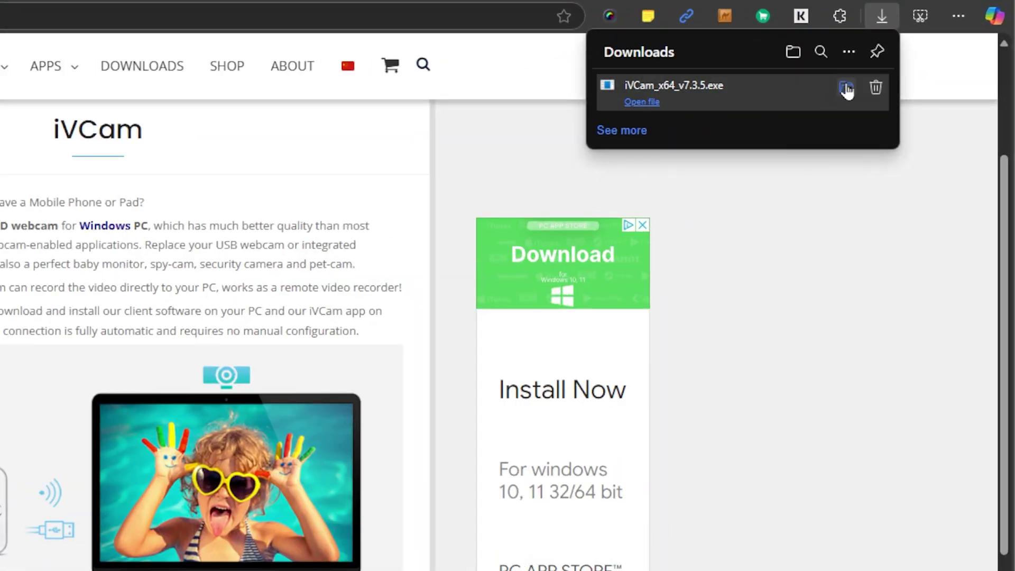
click(846, 87)
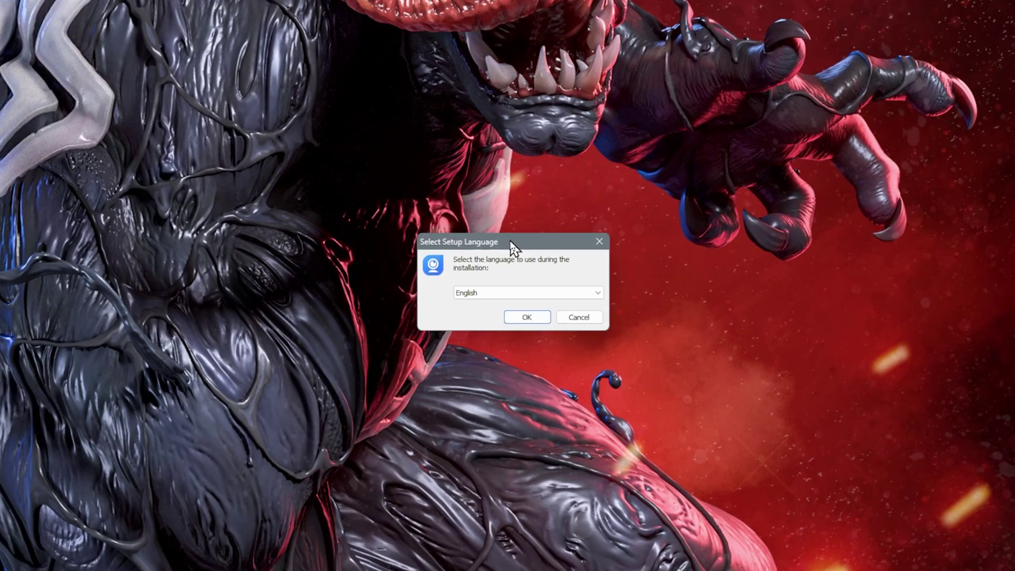
Install iVCam 7.3 on the PC, accepting the licence and keeping the default install location.
click(527, 317)
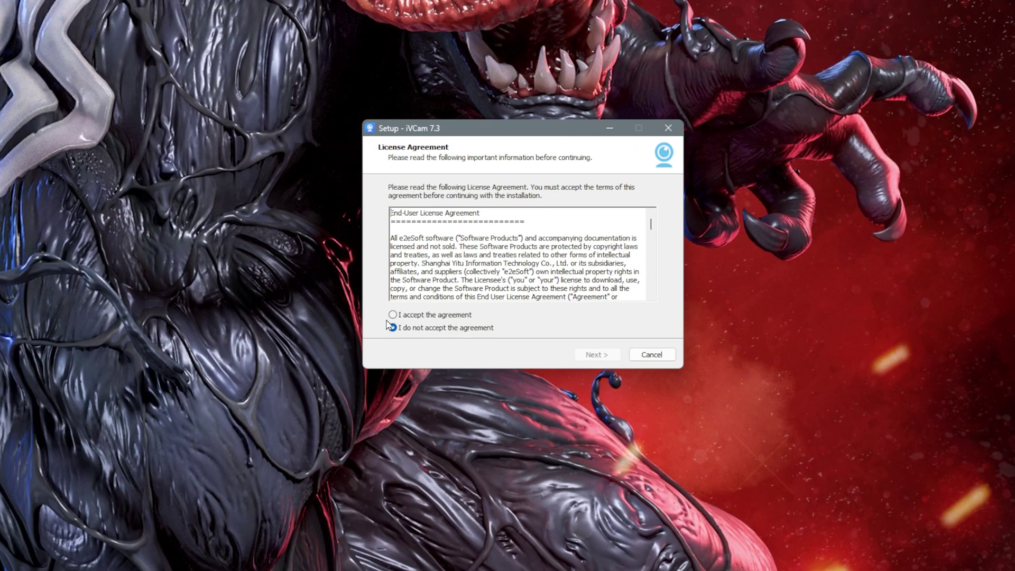
click(392, 315)
click(597, 355)
click(596, 355)
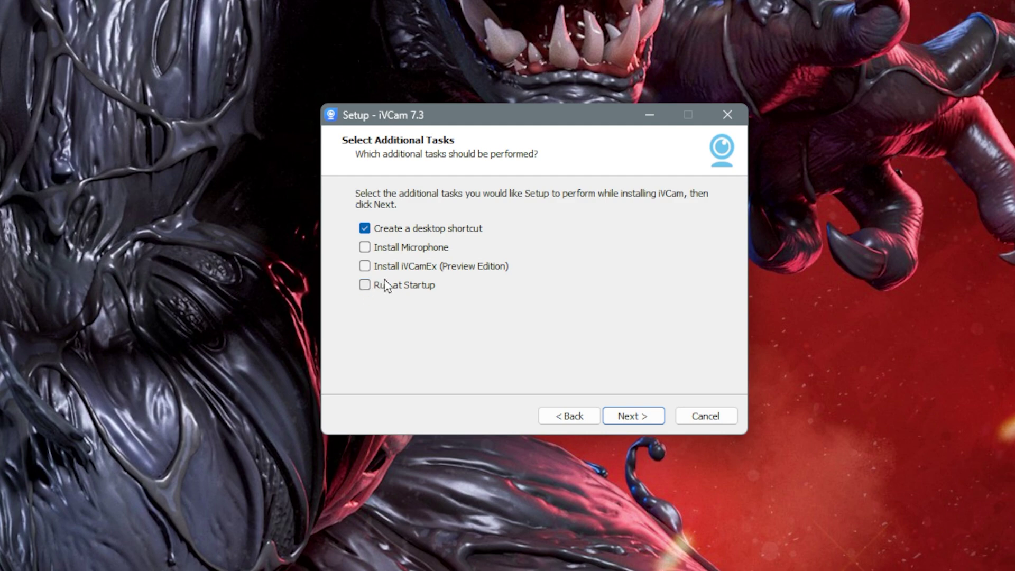
click(629, 416)
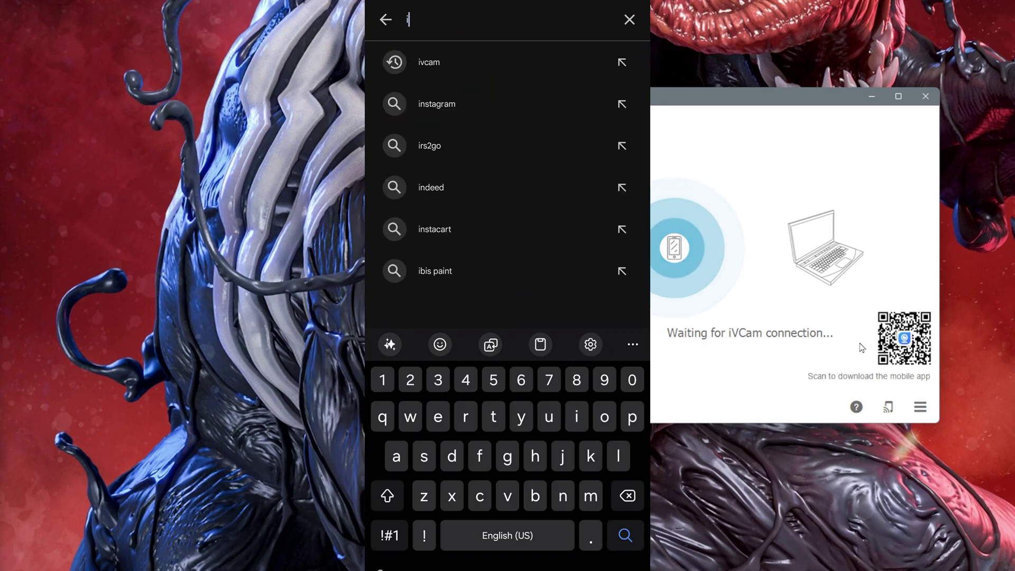
Find iVCam Webcam by E2ESOFT in the Play Store, install it and open it.
text(v)
click(429, 62)
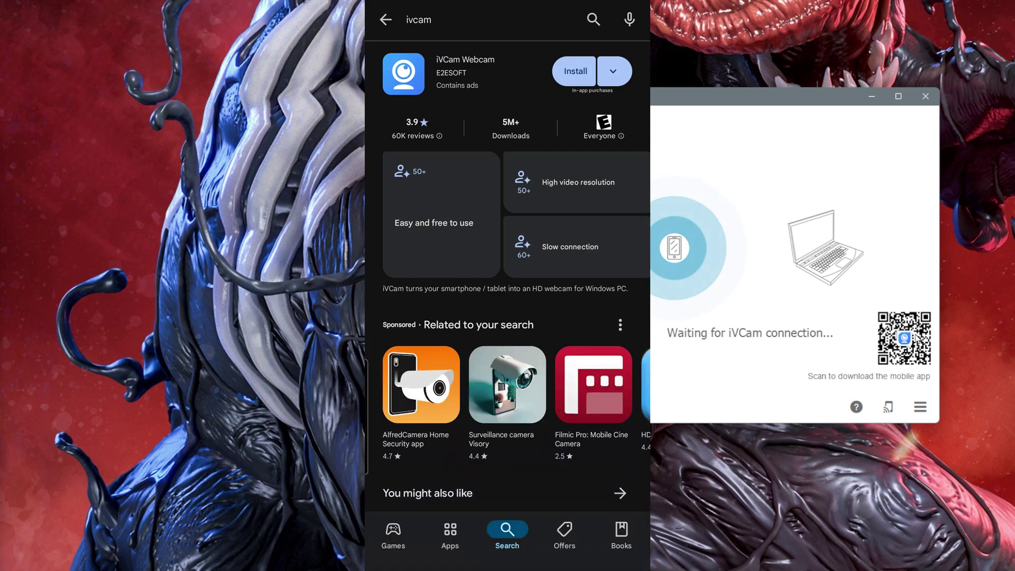
click(575, 71)
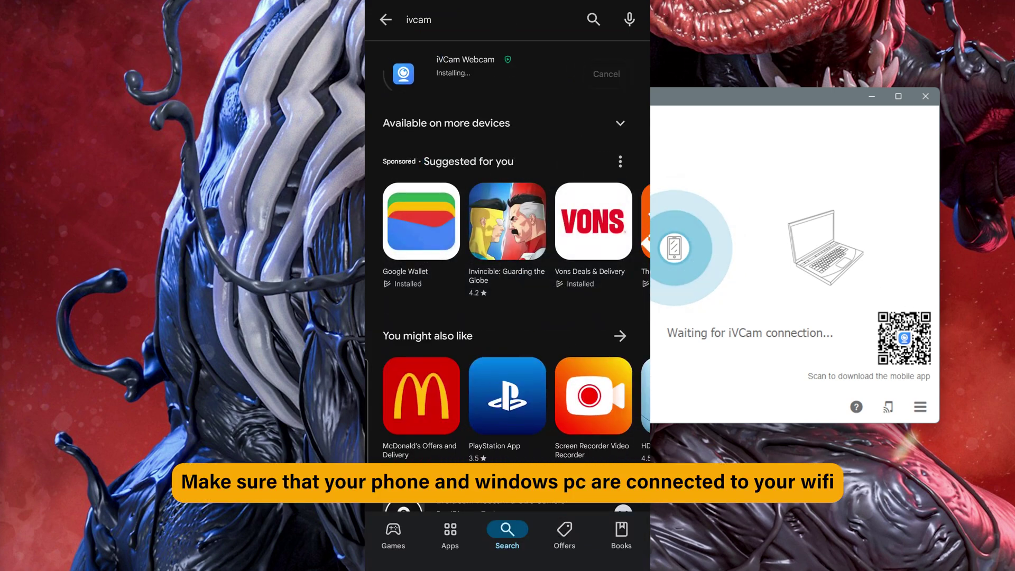
click(606, 74)
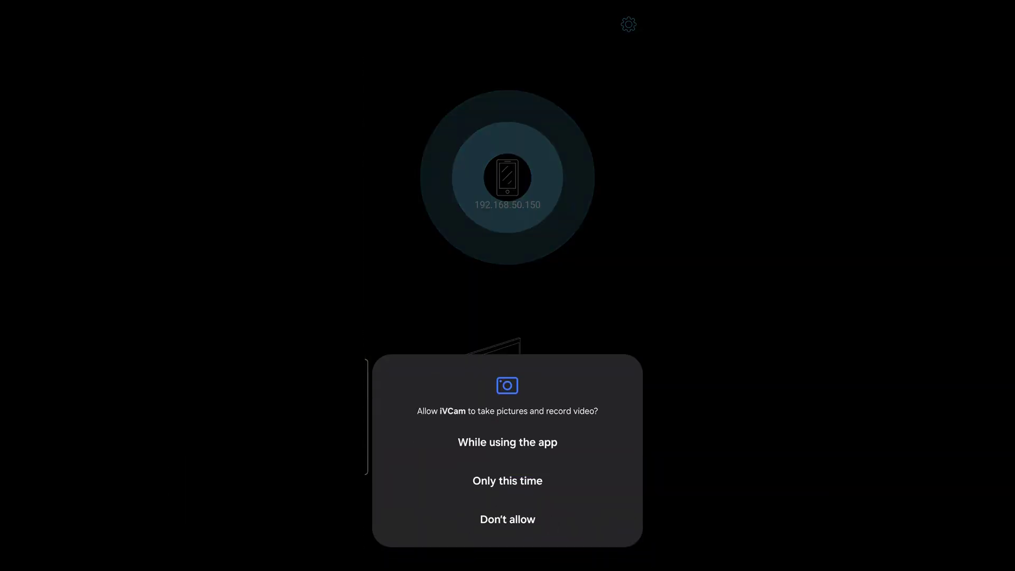
Allow iVCam camera access 'While using the app' so the phone streams to the PC.
click(548, 440)
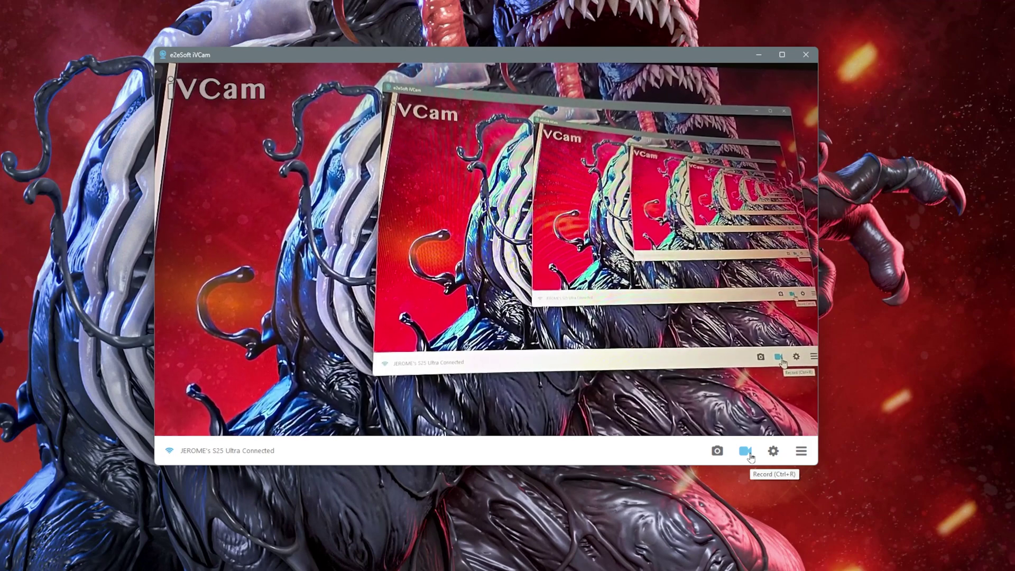
Open the iVCam PC client's Camera Settings dialog for the connected phone.
click(776, 453)
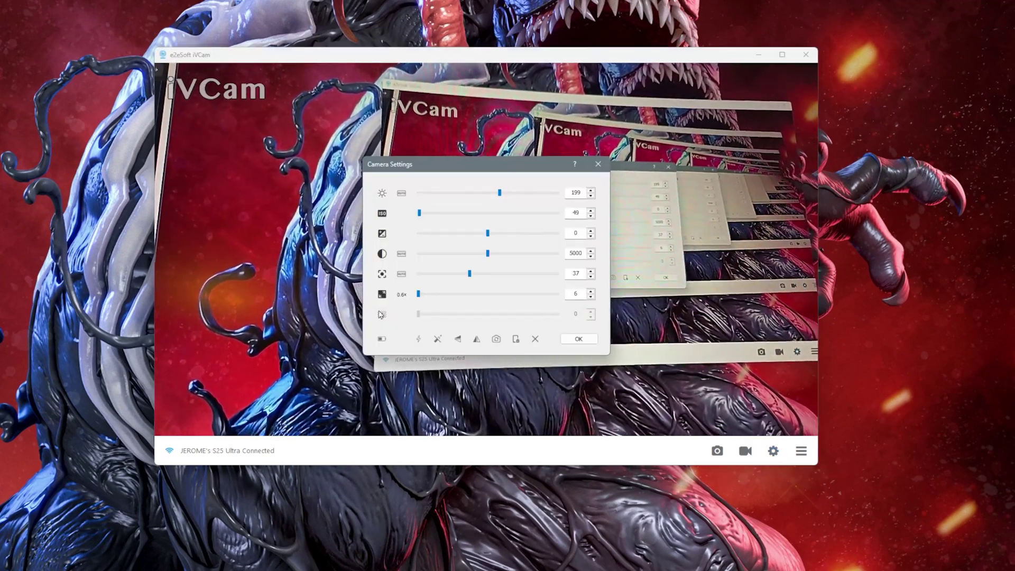
Apply iVCam's landscape 3840 x 2160 at 24 FPS settings with the phone as recording device.
click(579, 339)
click(801, 451)
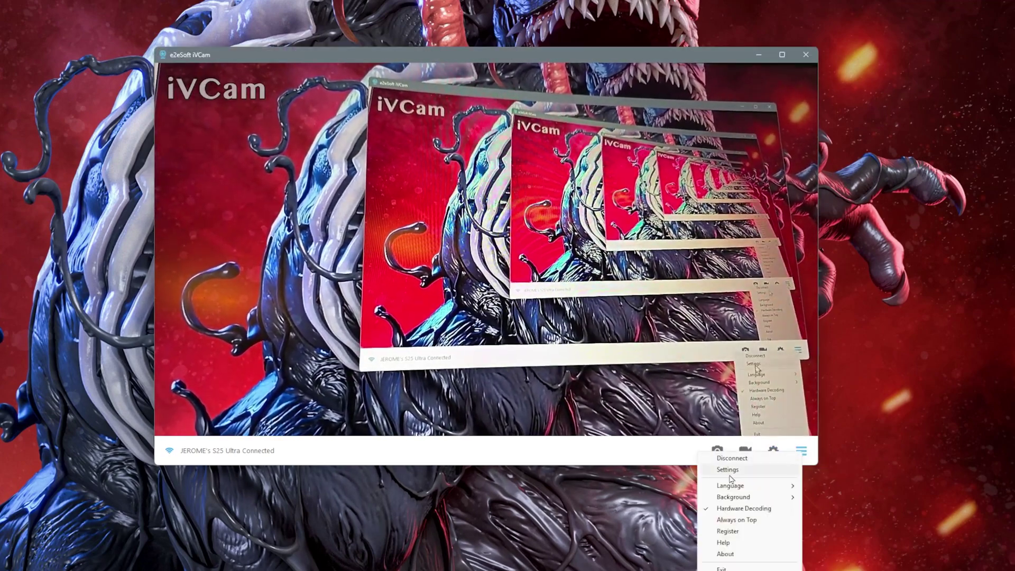
click(725, 546)
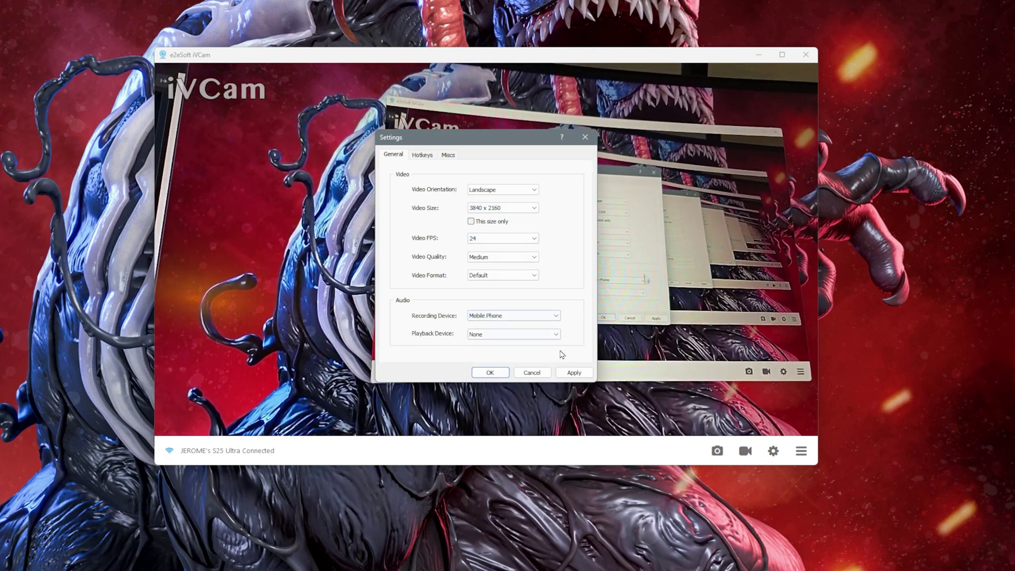
click(574, 373)
click(490, 372)
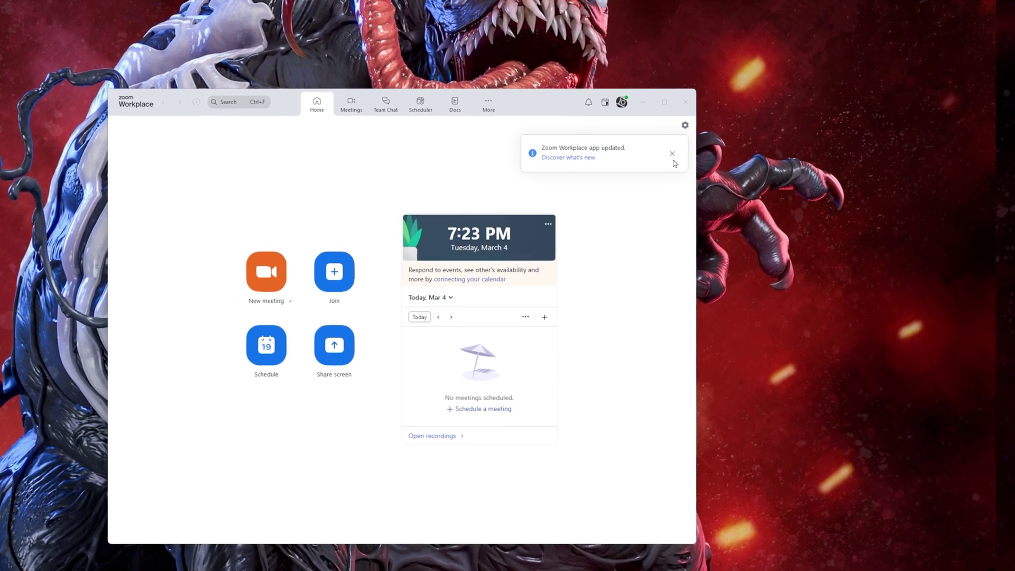
Choose e2eSoft iVCam as the camera in Zoom's Video settings.
click(659, 145)
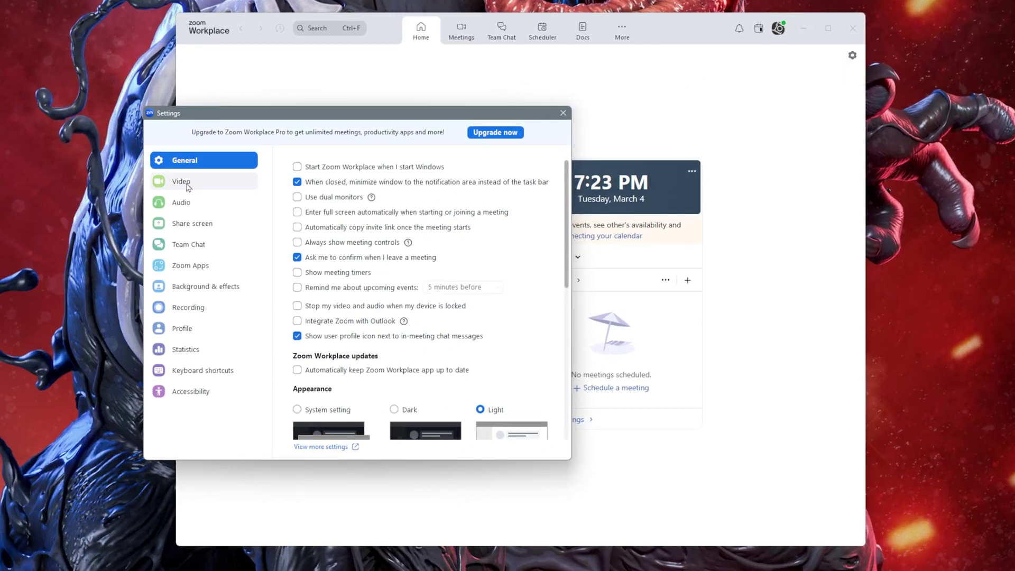
click(181, 182)
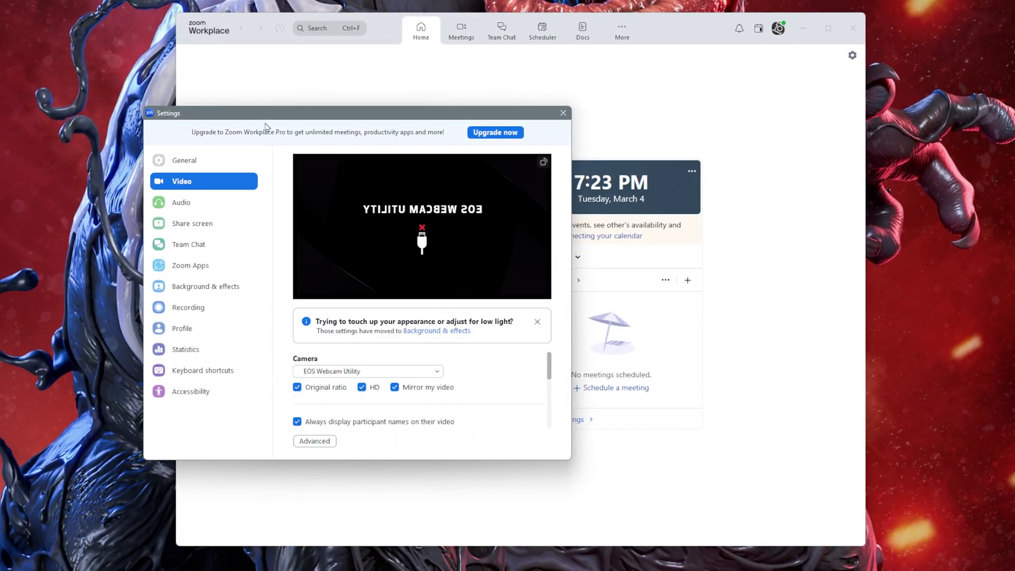
drag(275, 118, 457, 105)
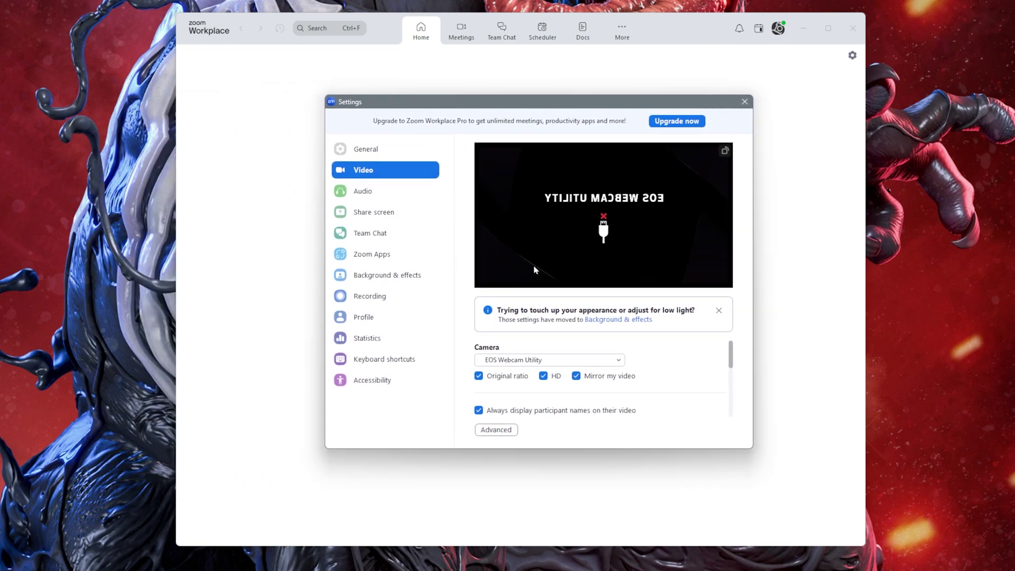
click(538, 364)
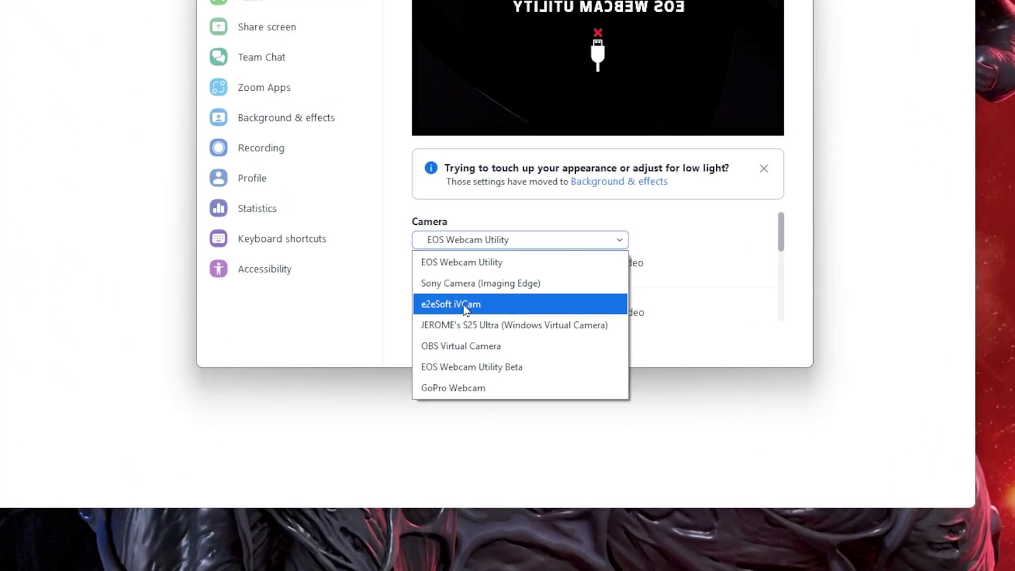
click(510, 409)
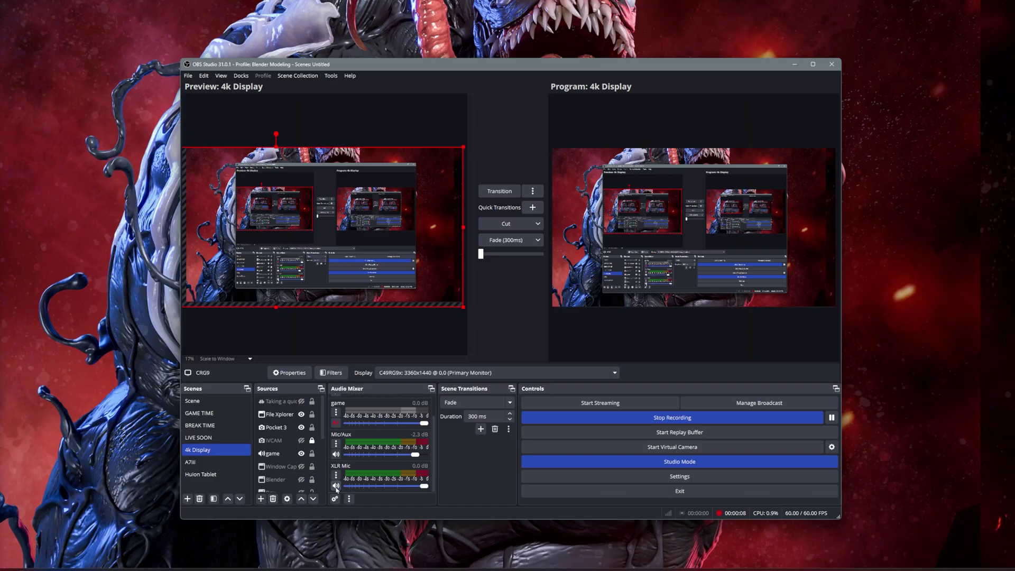
Add a Video Capture Device source named 'iv cam' to the 4k Display scene.
scroll(356, 480, up, 1)
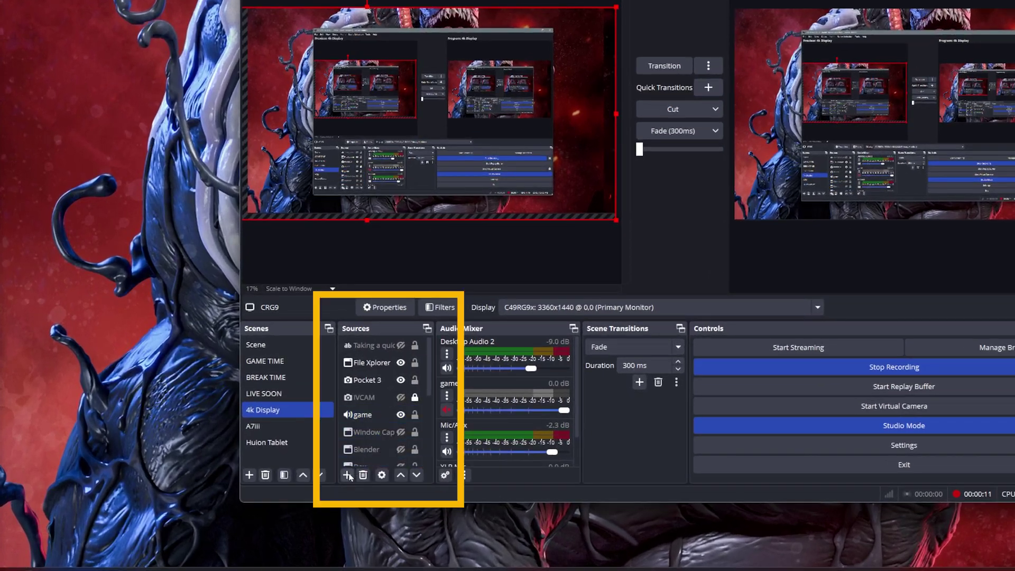
click(261, 498)
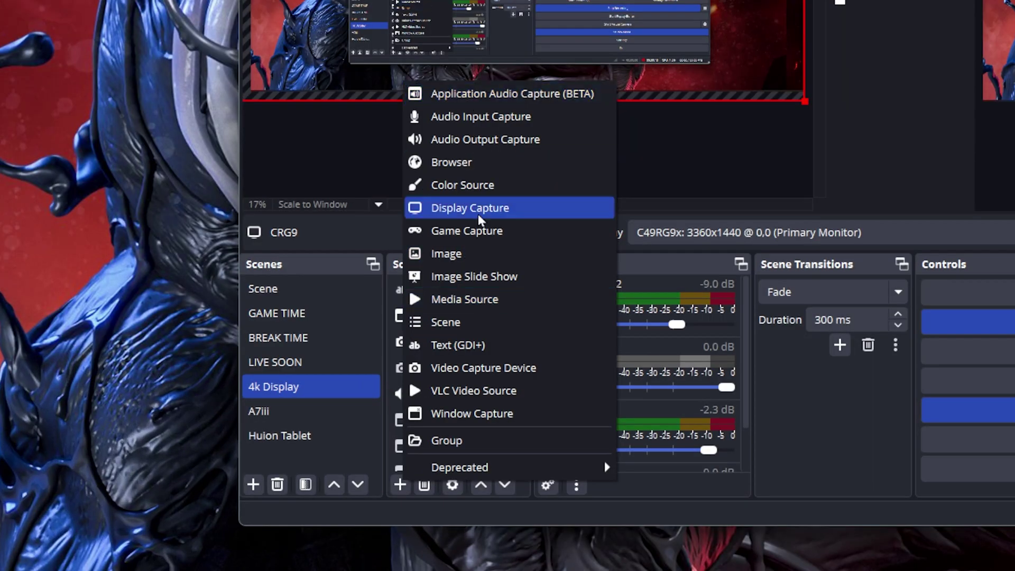
click(485, 369)
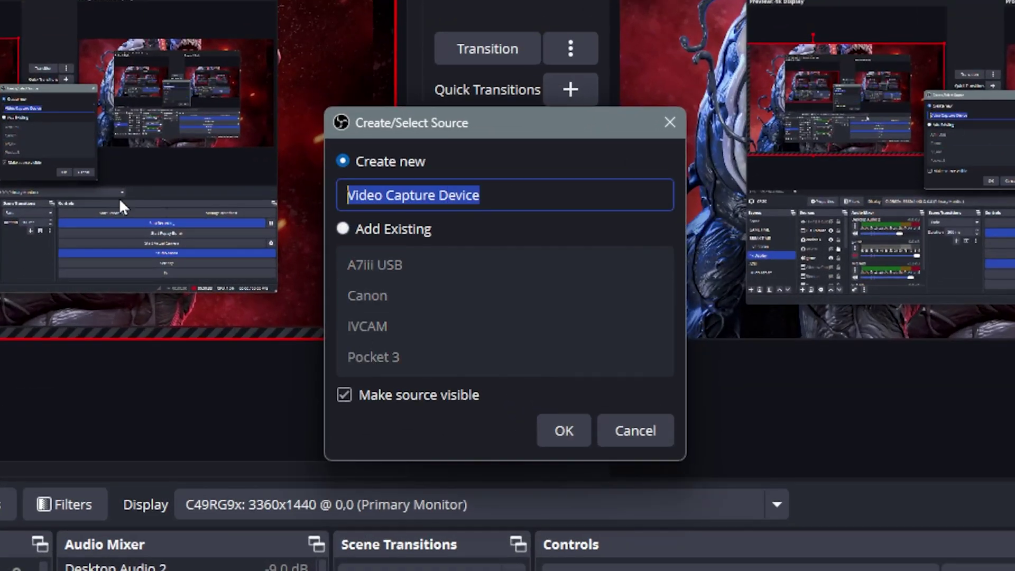
text(iv cam)
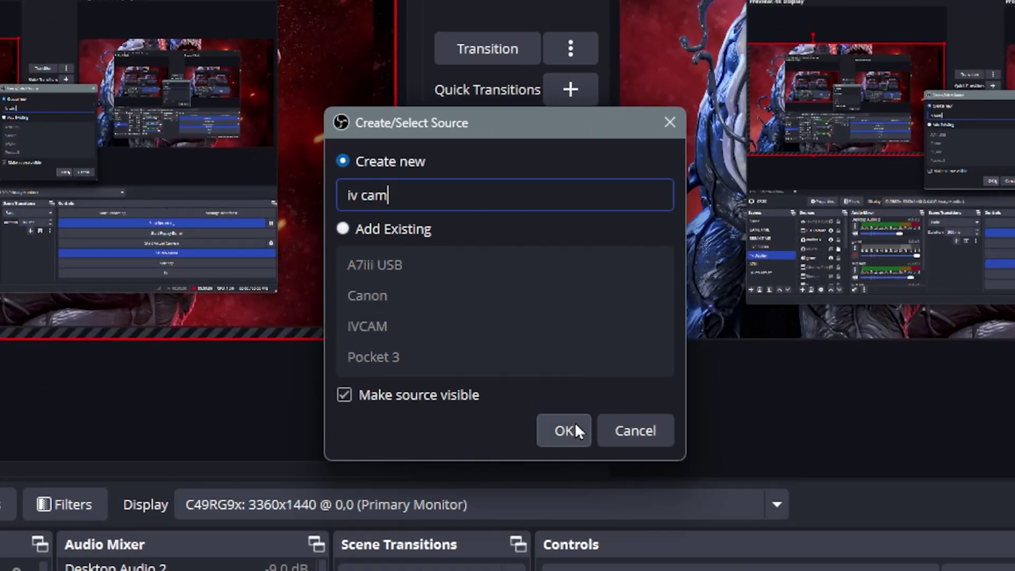
click(547, 438)
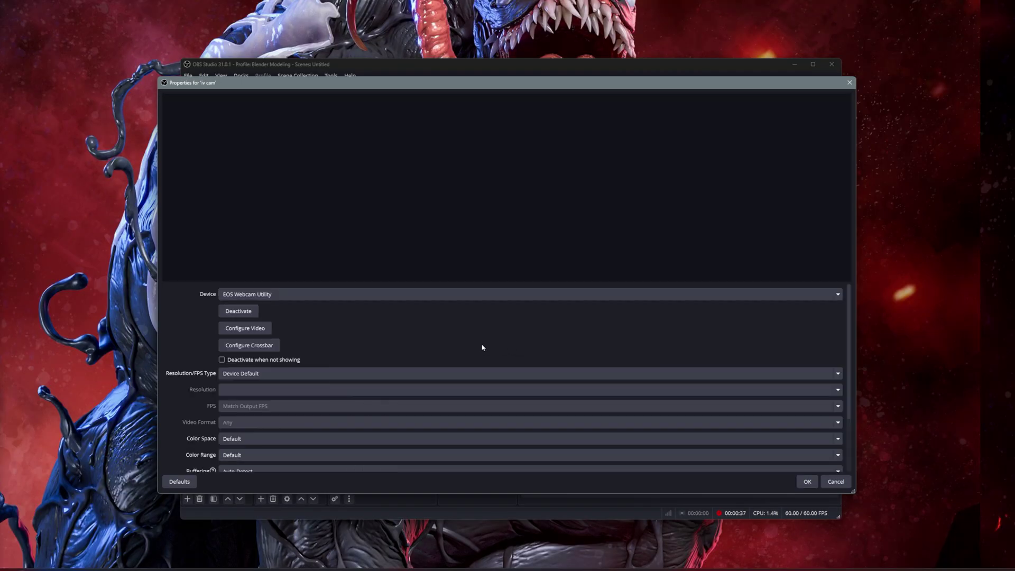
Set the iv cam source's device to e2eSoft iVCam and shrink it toward the top-left.
click(267, 300)
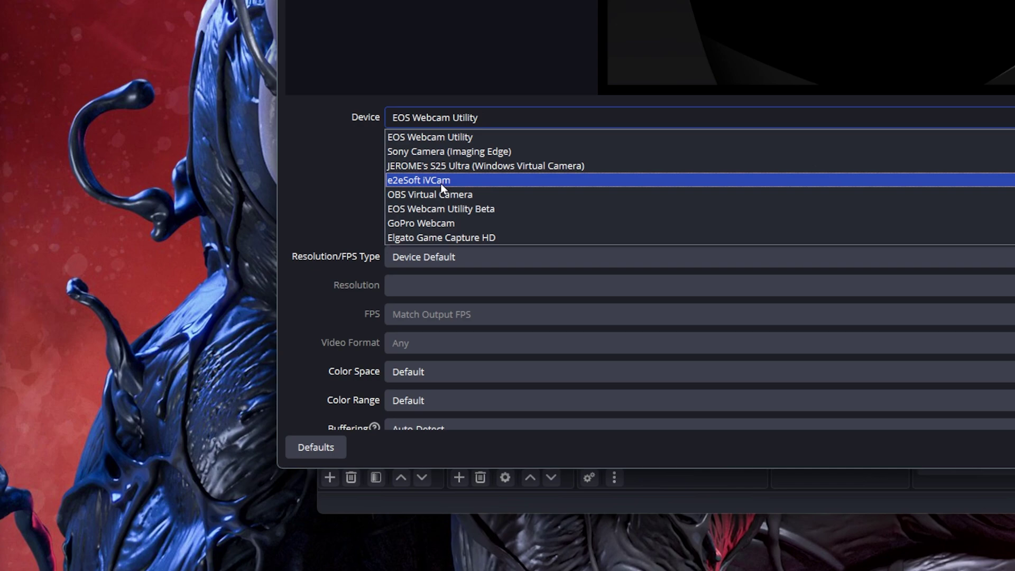
click(440, 183)
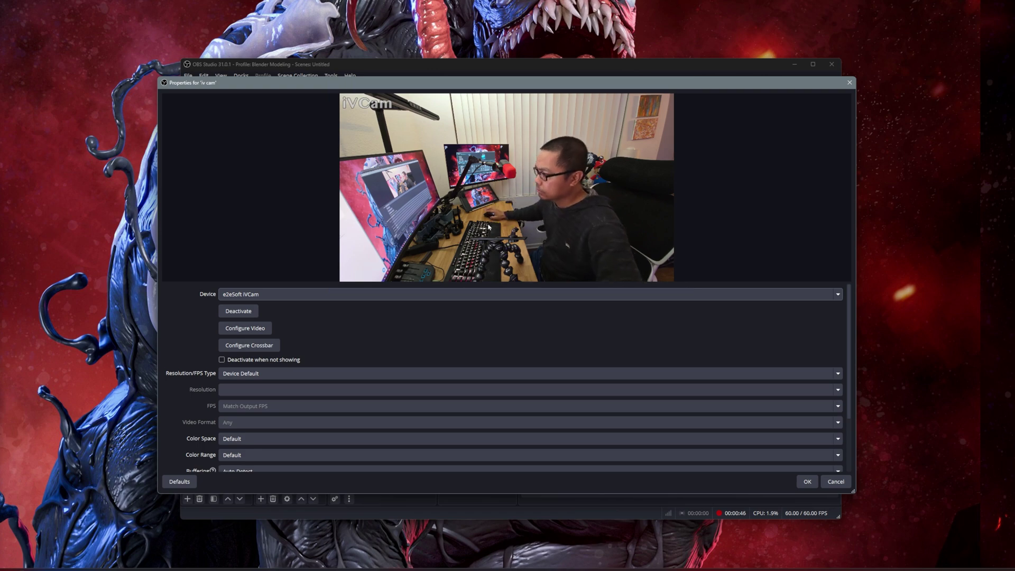
click(807, 482)
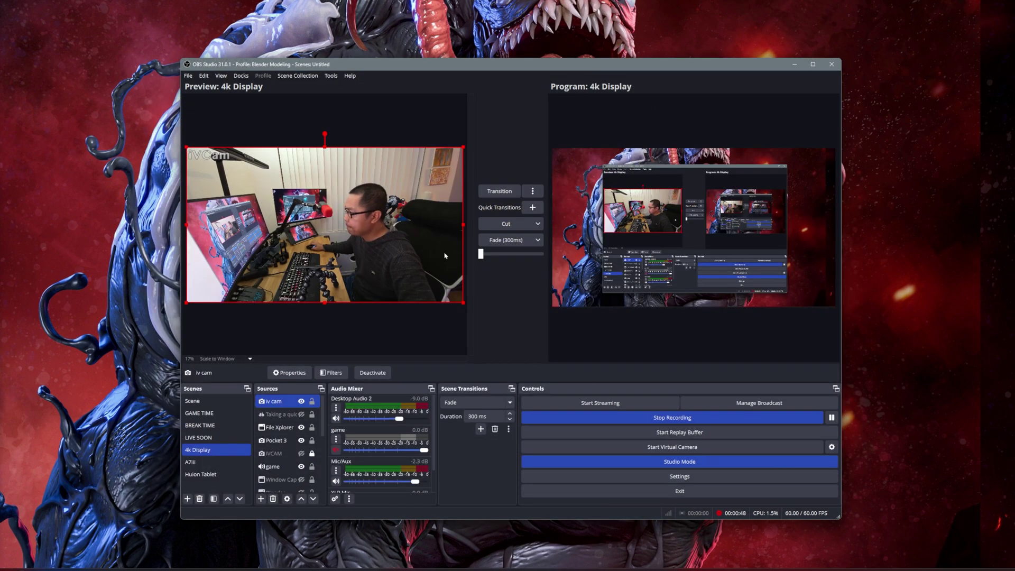
drag(463, 303, 282, 200)
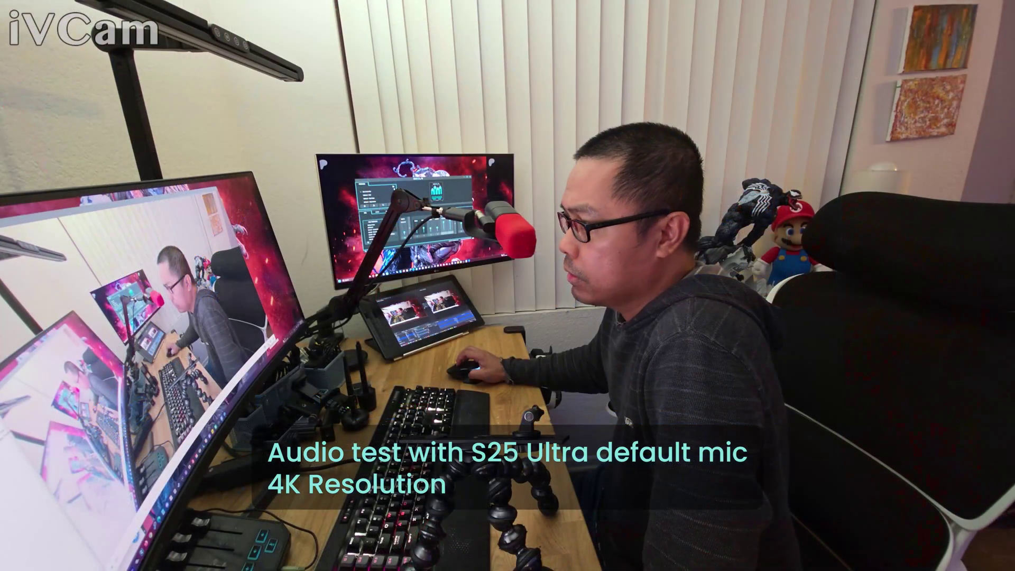